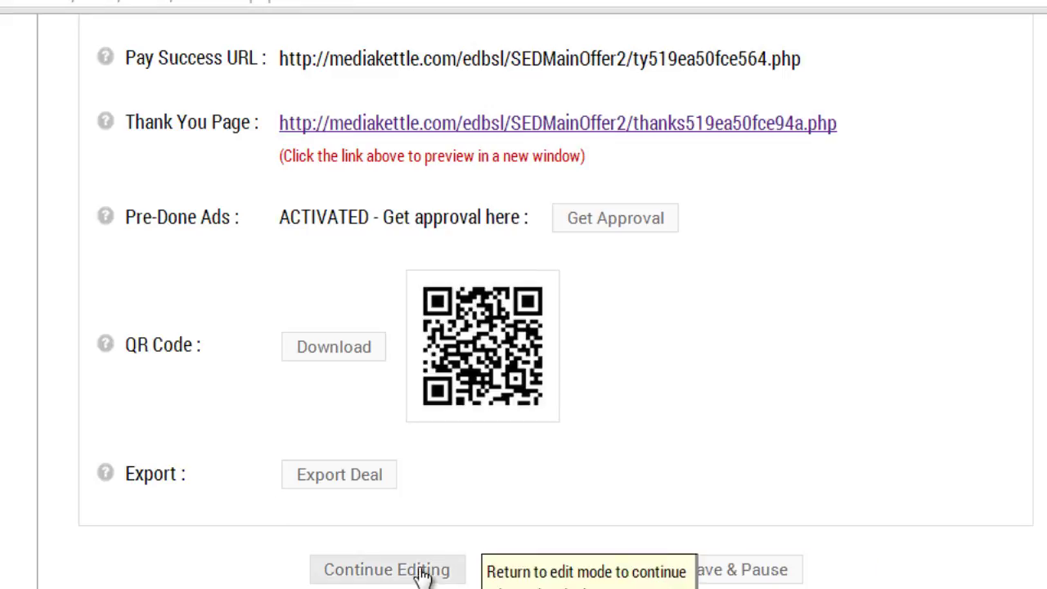
Return the SEDMainOffer2 deal to edit mode and go to its Thank You Page settings
{"action": "left_click", "coordinate": [417, 573]}
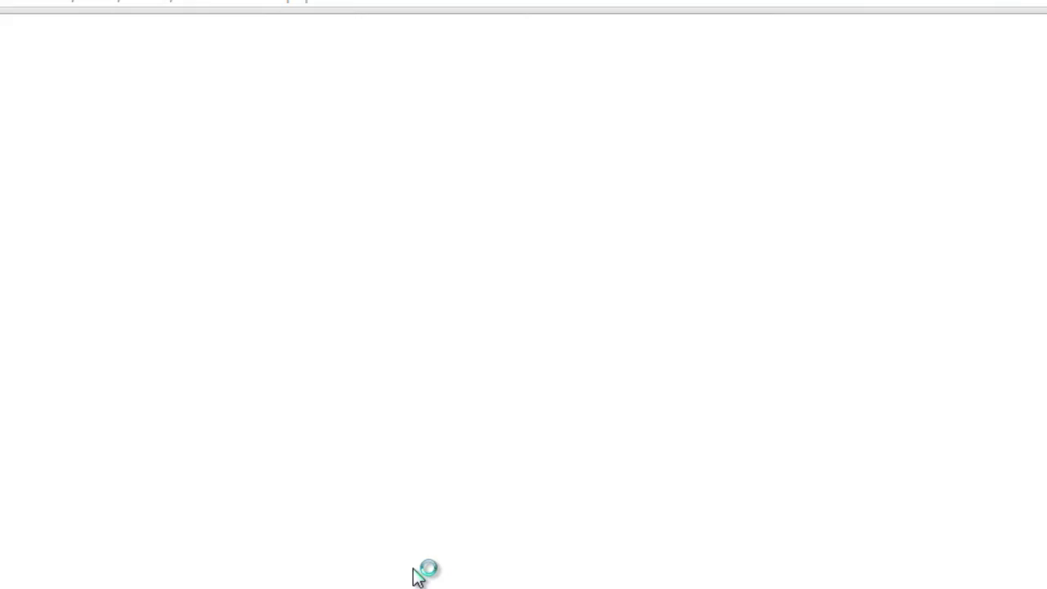
{"action": "scroll", "coordinate": [24, 511], "scroll_direction": "down", "scroll_amount": 15}
{"action": "scroll", "coordinate": [20, 503], "scroll_direction": "down", "scroll_amount": 20}
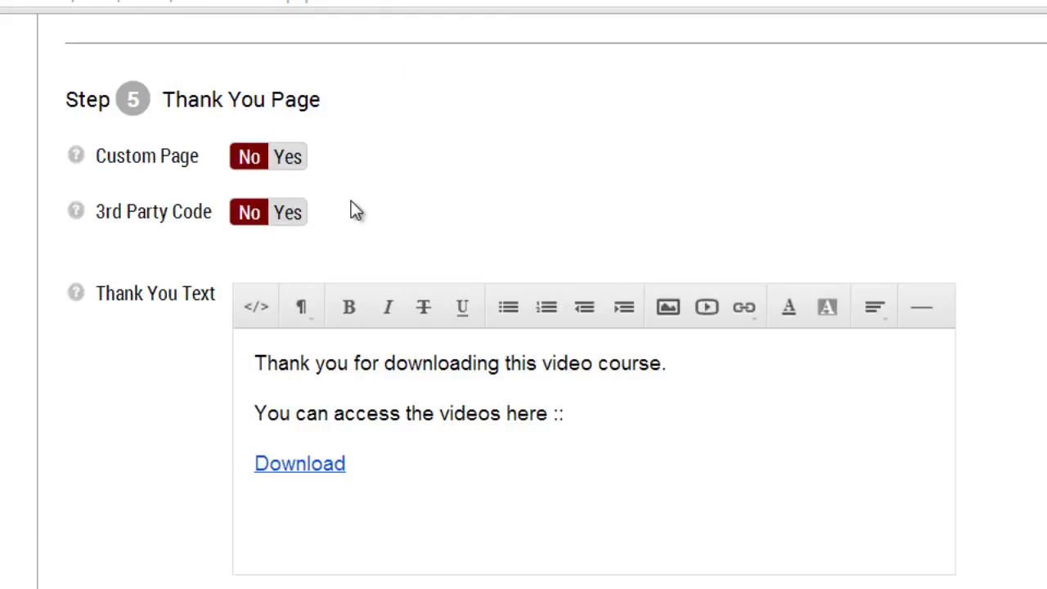
{"action": "mouse_move", "coordinate": [132, 156]}
{"action": "left_click", "coordinate": [293, 162]}
{"action": "left_click", "coordinate": [435, 424]}
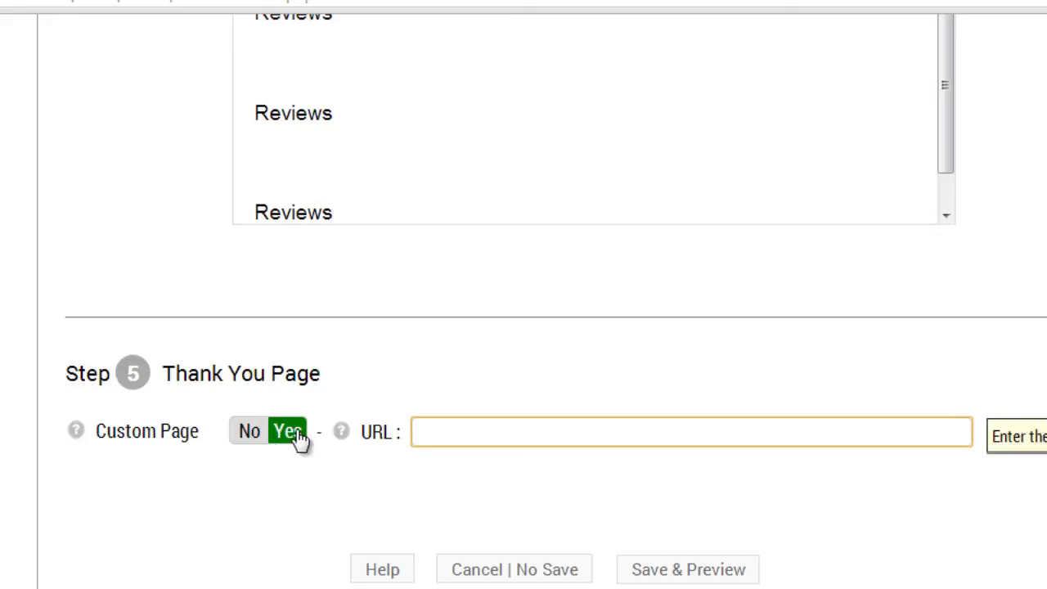
{"action": "left_click", "coordinate": [247, 433]}
Enable the custom thank you page, paste the copied checkthisoutrightnow.net/memberspeed address as its URL, and save the deal for preview
{"action": "scroll", "coordinate": [155, 449], "scroll_direction": "down", "scroll_amount": 3}
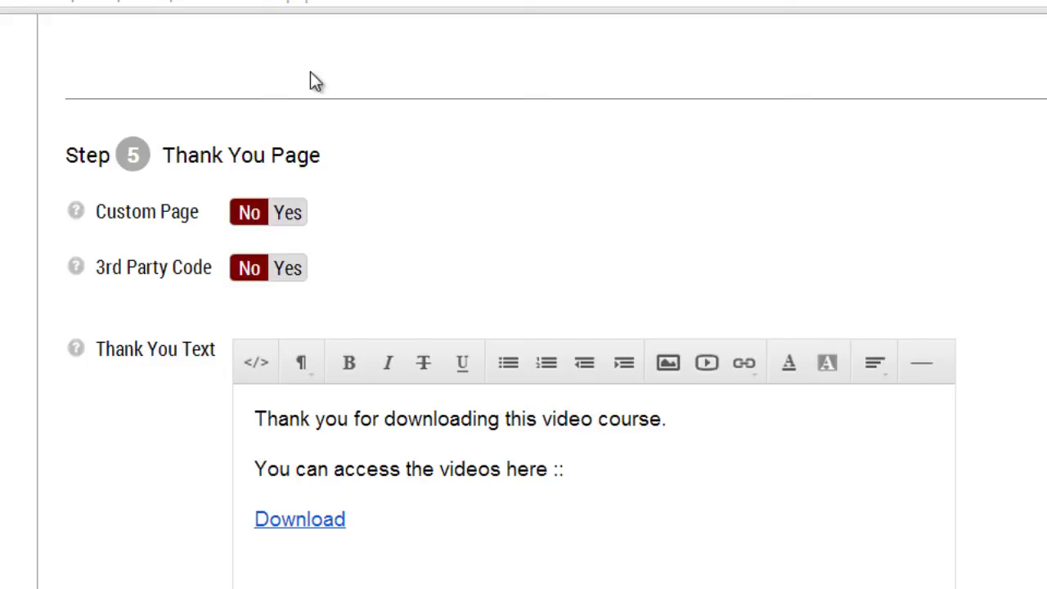
{"action": "left_click", "coordinate": [300, 229]}
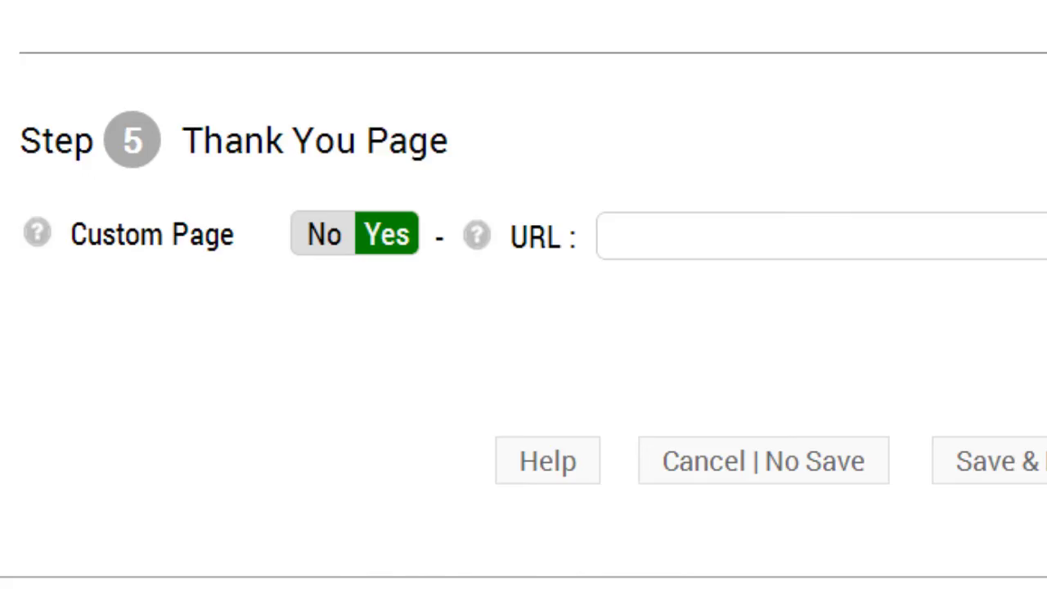
{"action": "left_click", "coordinate": [654, 236]}
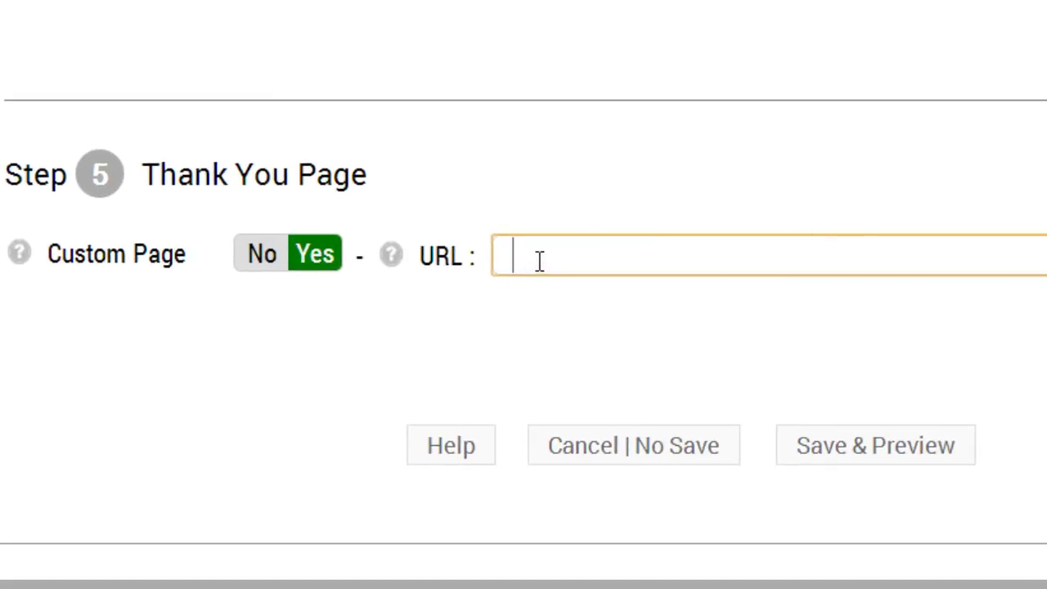
{"action": "right_click", "coordinate": [562, 252]}
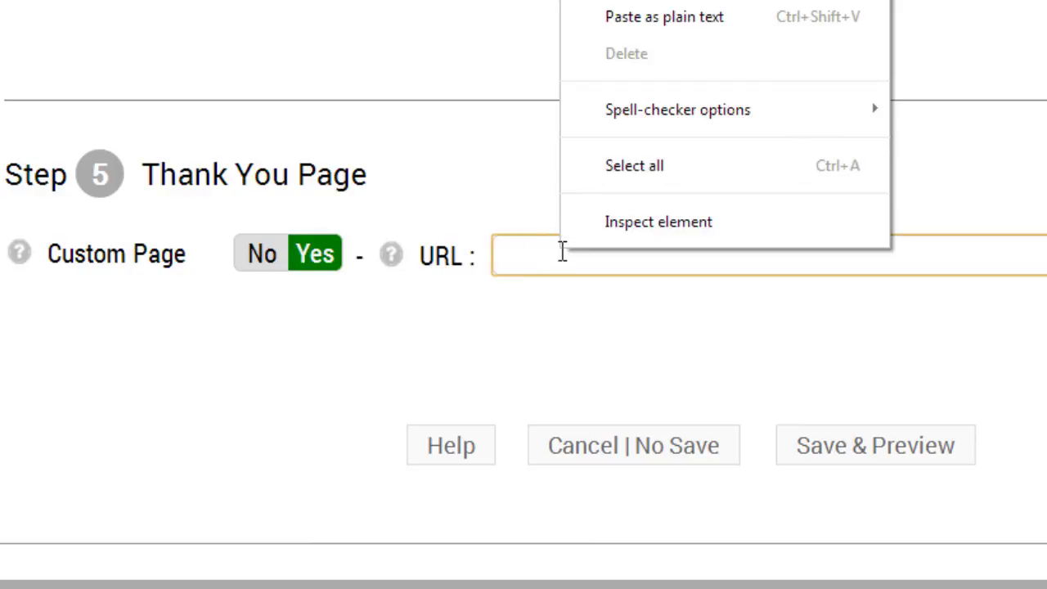
{"action": "left_click", "coordinate": [634, 9]}
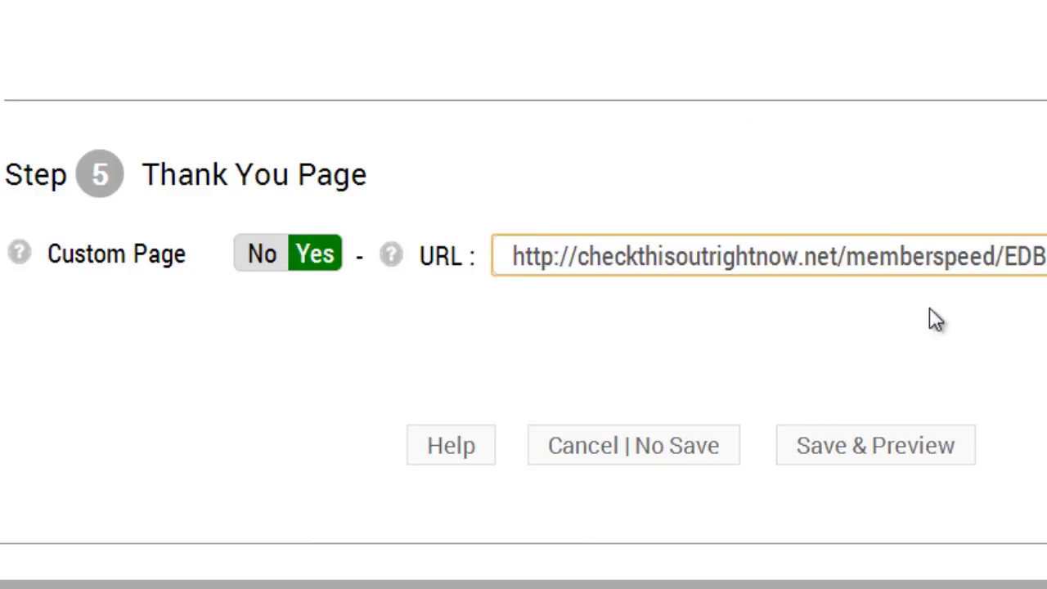
{"action": "left_click", "coordinate": [871, 456]}
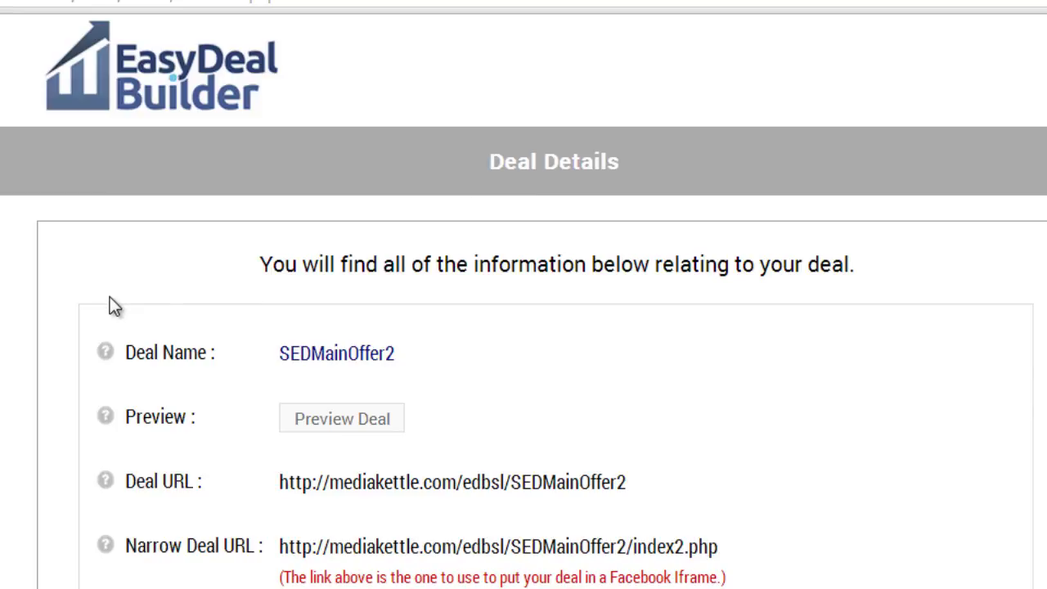
Export the SEDMainOffer2 deal and download the export file
{"action": "scroll", "coordinate": [83, 335], "scroll_direction": "down", "scroll_amount": 8}
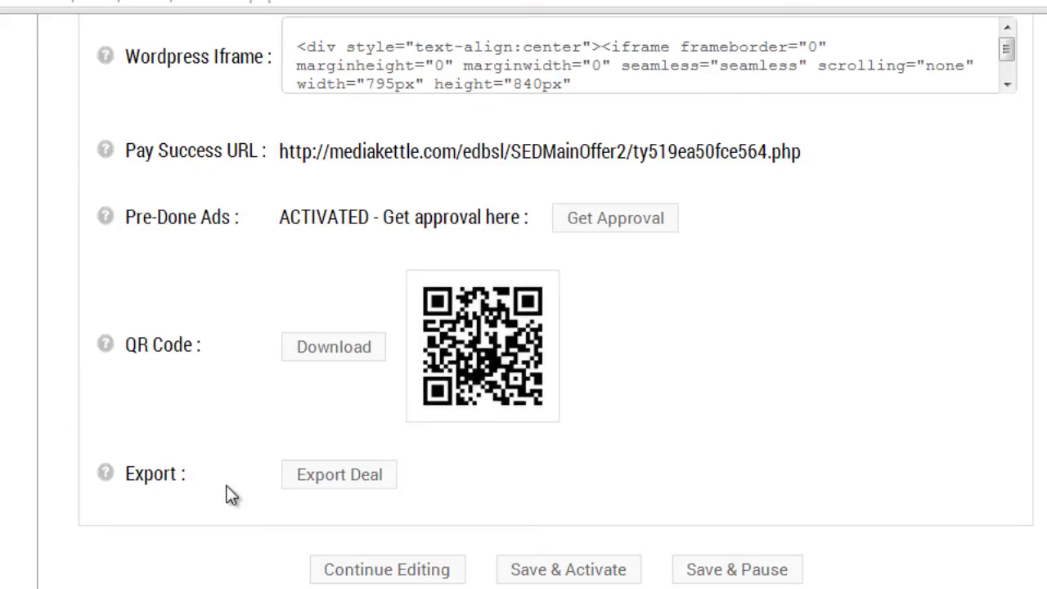
{"action": "left_click", "coordinate": [346, 479]}
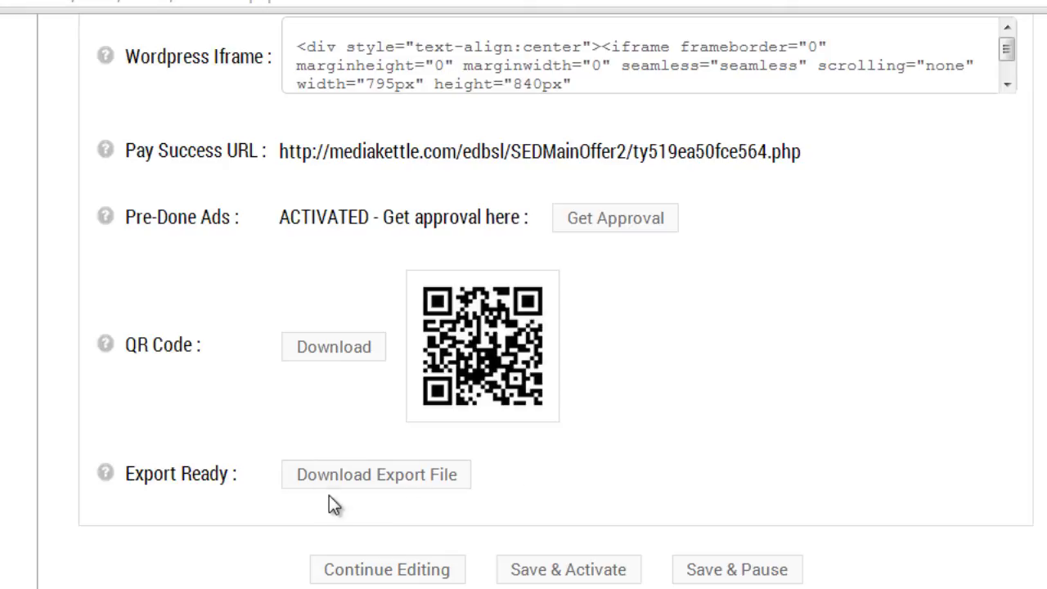
{"action": "left_click", "coordinate": [403, 477]}
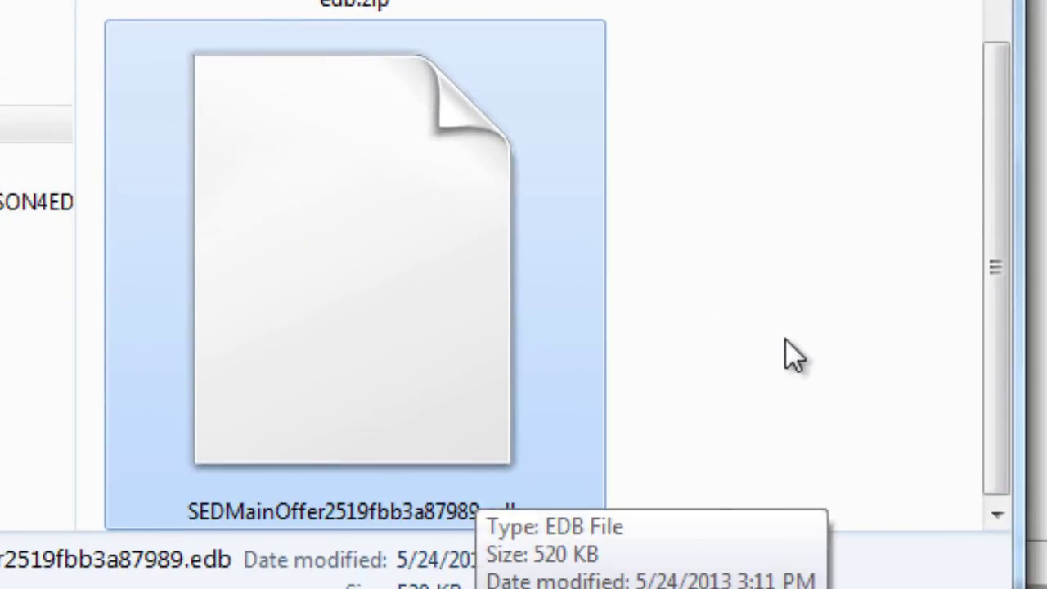
Rename the downloaded export file as SEDMainOffer2-Export-CustomTYPage.edb
{"action": "left_click", "coordinate": [396, 513]}
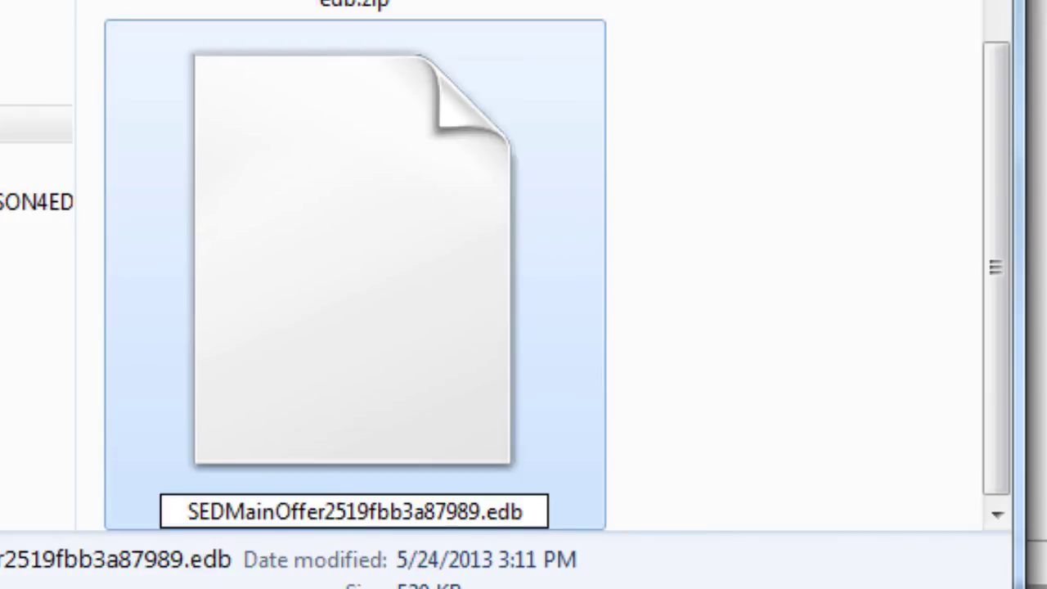
{"action": "key", "text": "Delete"}
{"action": "key", "text": "Delete"}
{"action": "key", "text": "Delete"}
{"action": "key", "text": "Delete"}
{"action": "key", "text": "Delete"}
{"action": "key", "text": "Delete"}
{"action": "key", "text": "Delete"}
{"action": "key", "text": "Delete"}
{"action": "key", "text": "Delete"}
{"action": "key", "text": "Delete"}
{"action": "key", "text": "Delete"}
{"action": "key", "text": "Delete"}
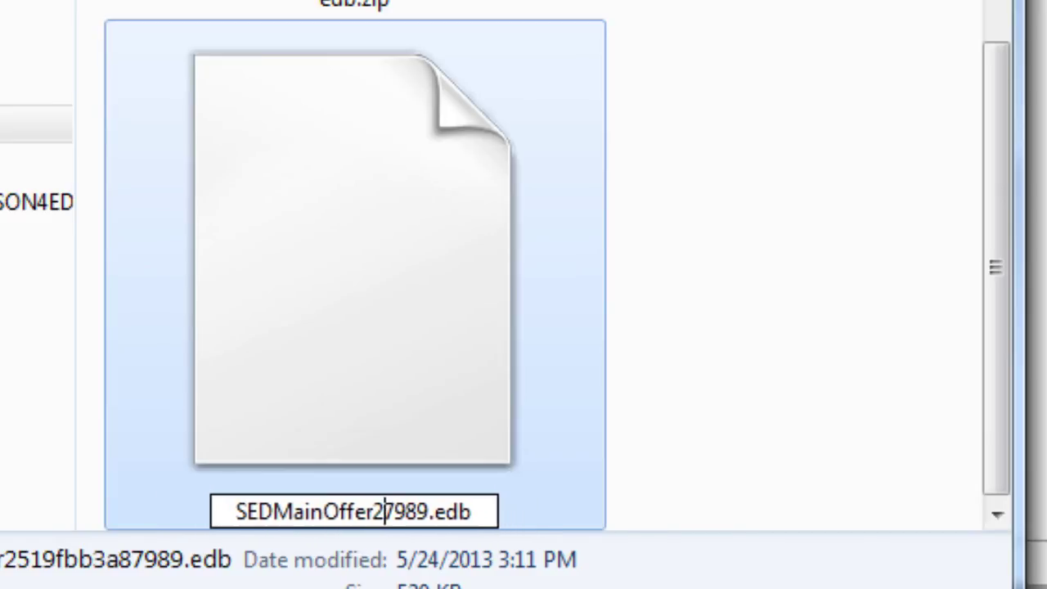
{"action": "key", "text": "Delete"}
{"action": "type", "text": "-"}
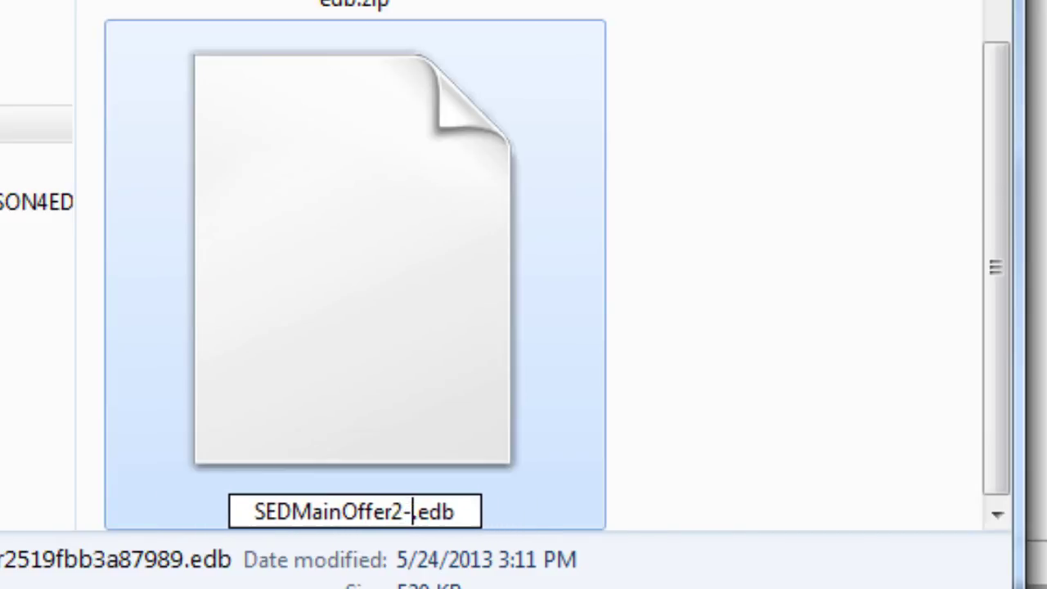
{"action": "type", "text": "Export"}
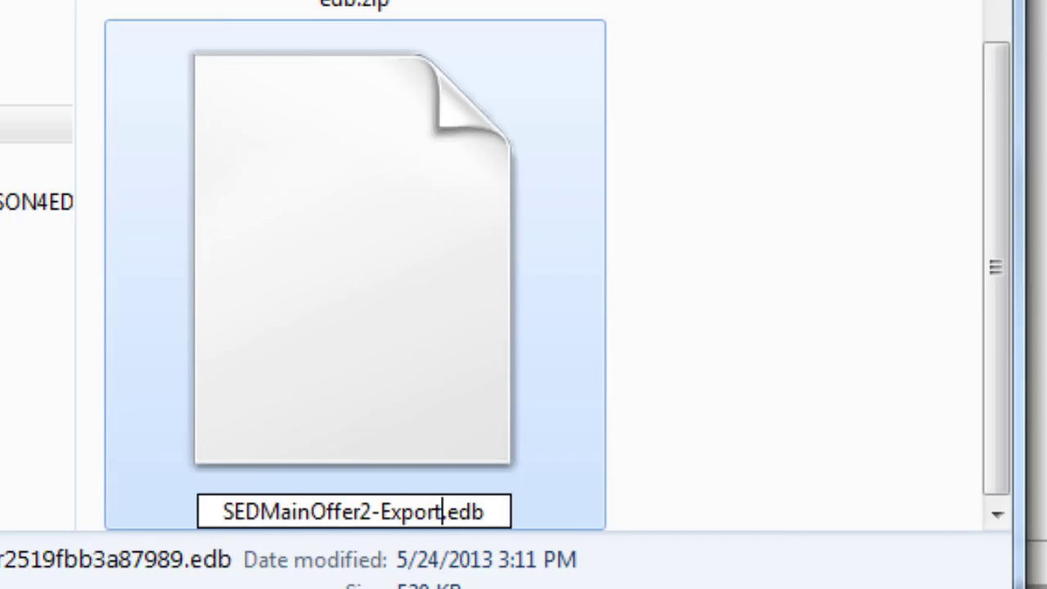
{"action": "type", "text": "-Th"}
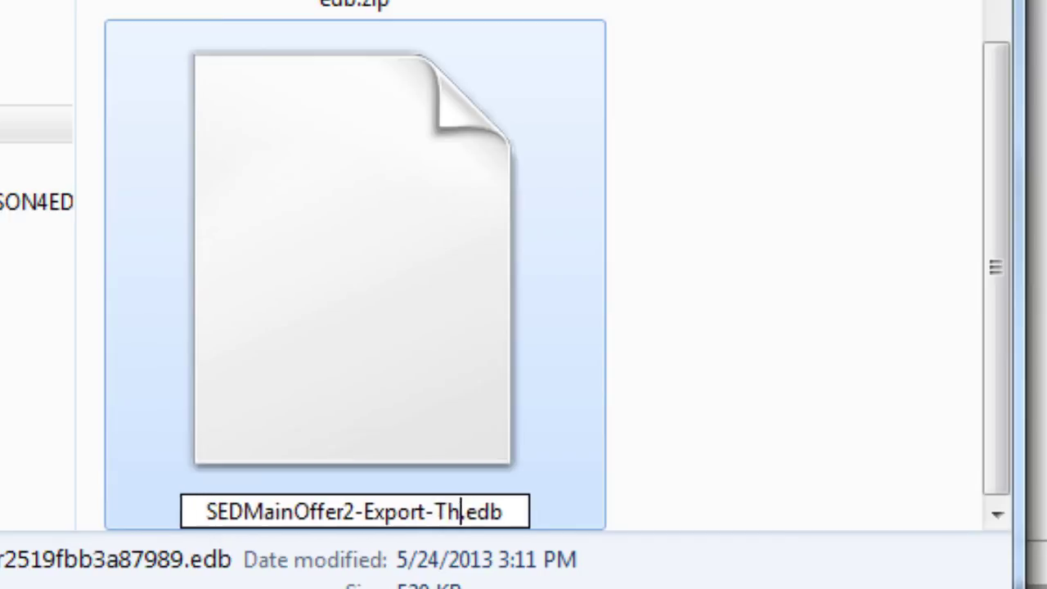
{"action": "key", "text": "BackSpace"}
{"action": "type", "text": "CustomT"}
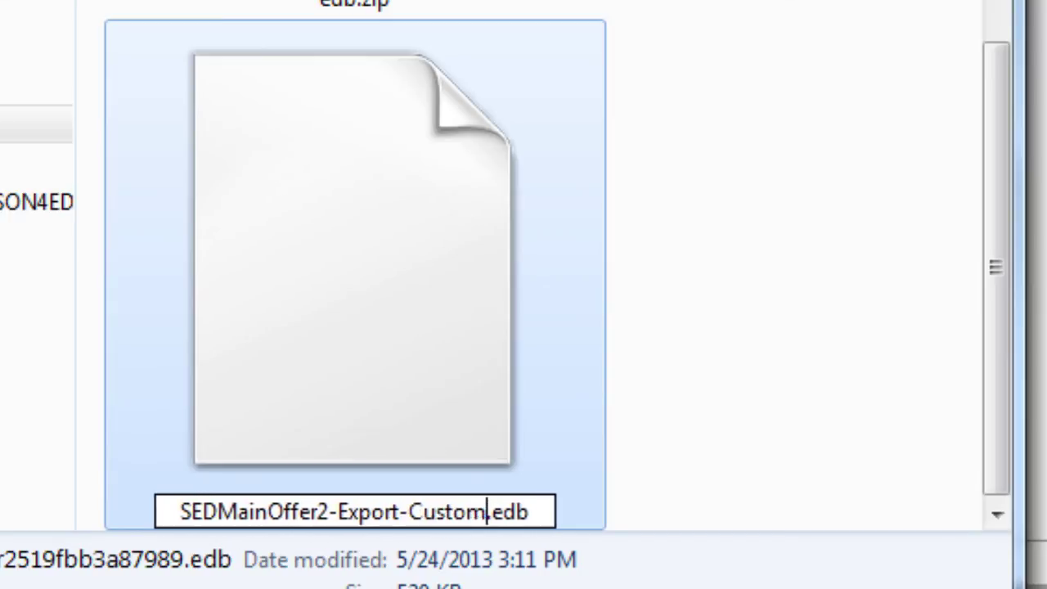
{"action": "type", "text": "YPage"}
{"action": "key", "text": "Return"}
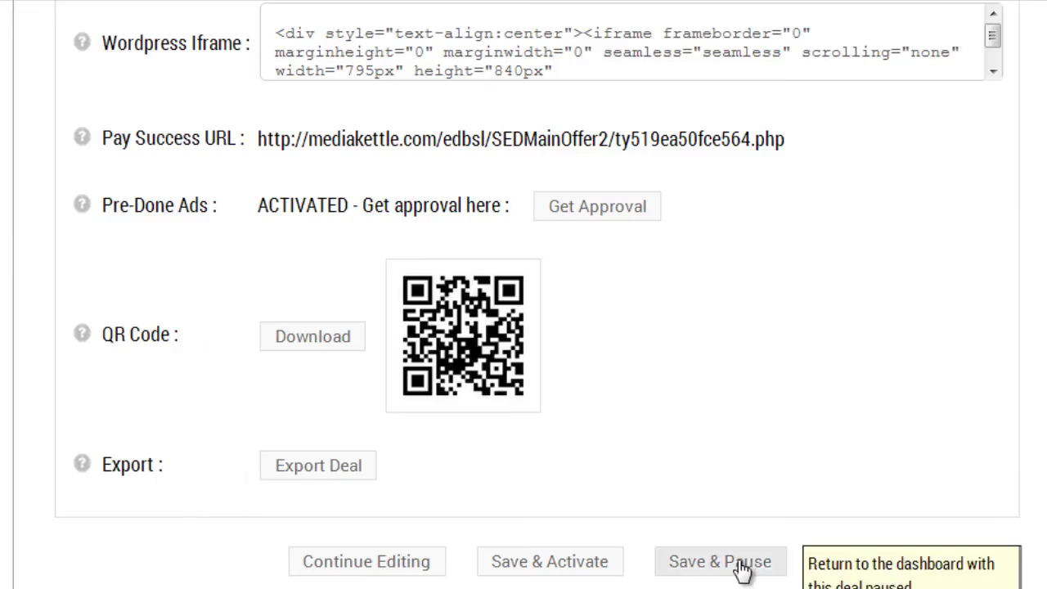
Save SEDMainOffer2 as paused and switch to the dashboard of the other EasyDealBuilder installation with the empty deal list
{"action": "left_click", "coordinate": [702, 564]}
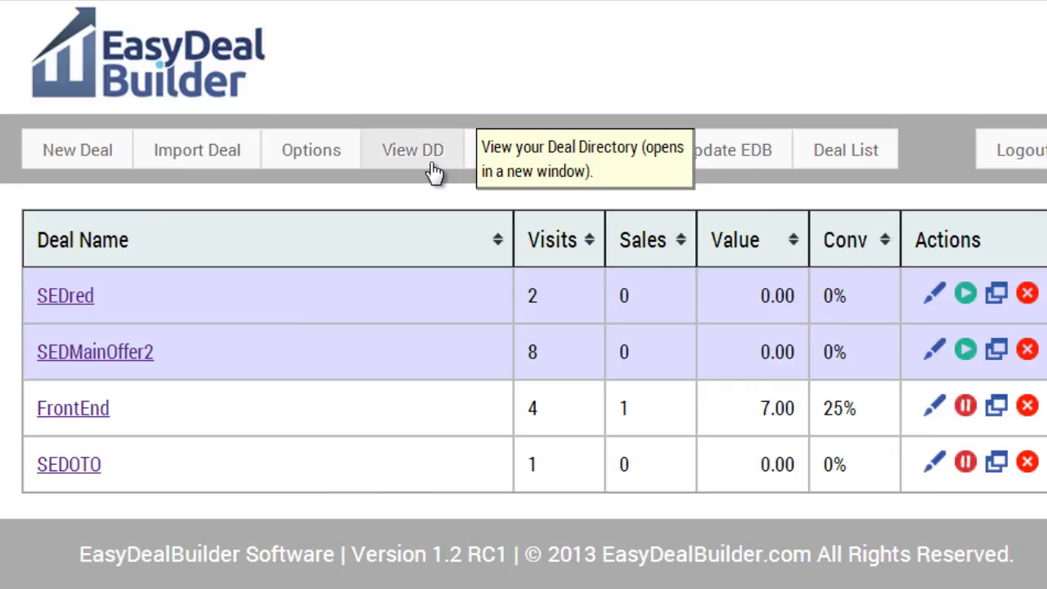
{"action": "left_click", "coordinate": [82, 1]}
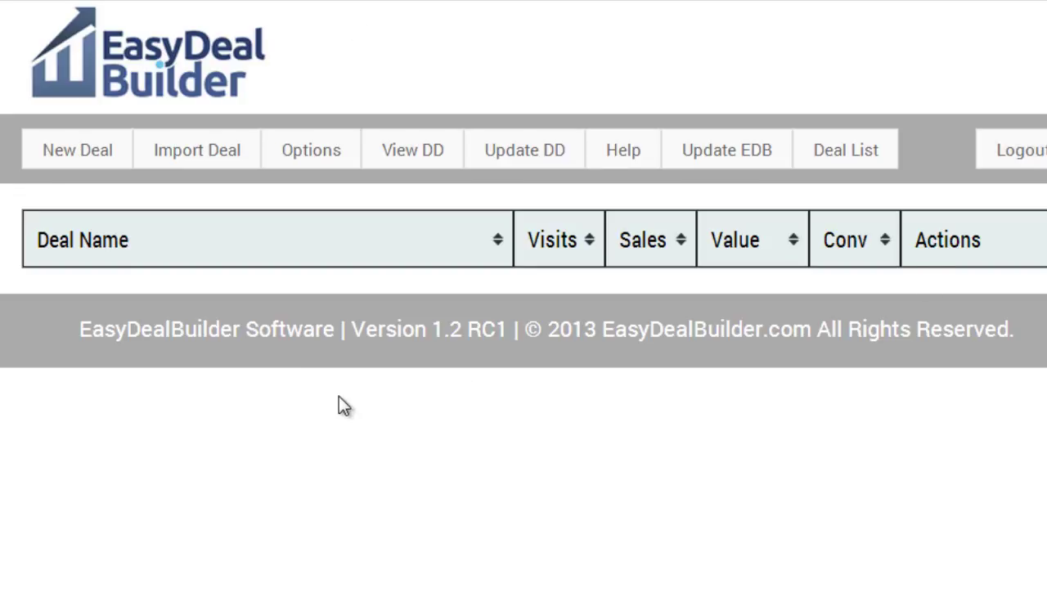
Start a deal import and name the new deal SEDResellerOffer
{"action": "left_click", "coordinate": [200, 163]}
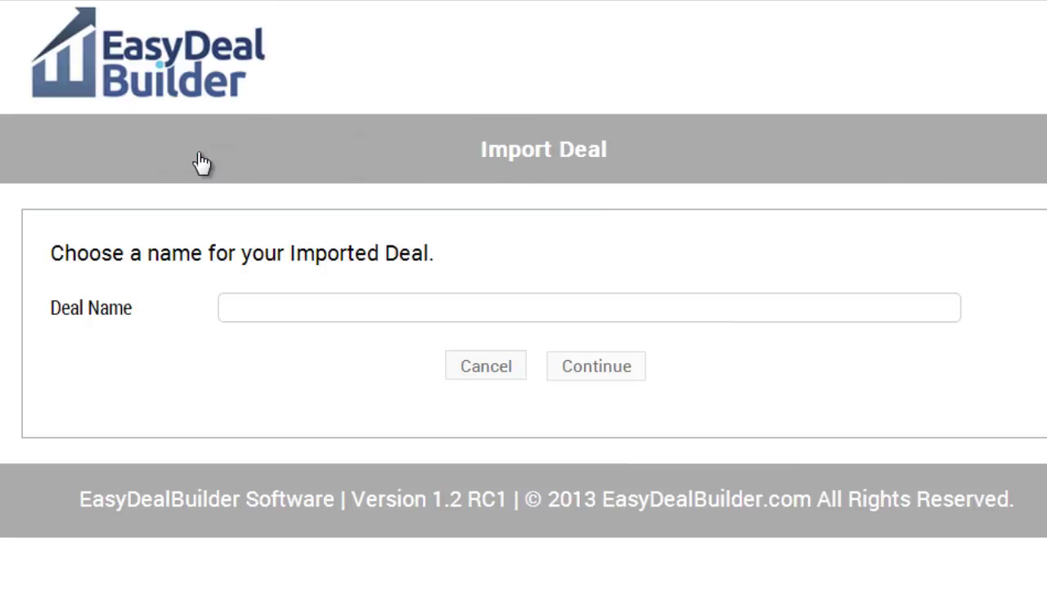
{"action": "left_click", "coordinate": [300, 309]}
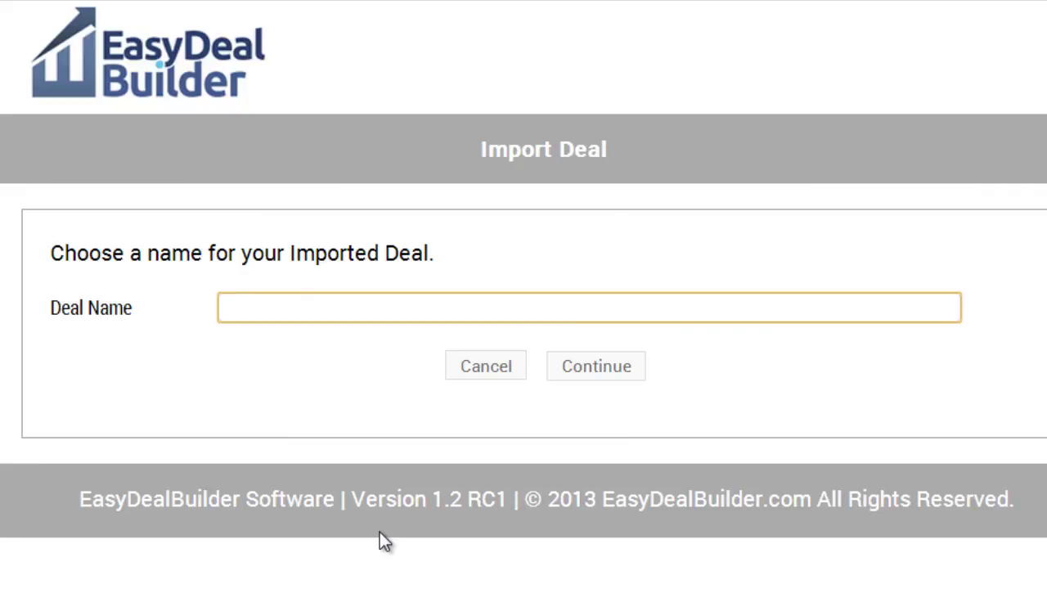
{"action": "type", "text": "SED"}
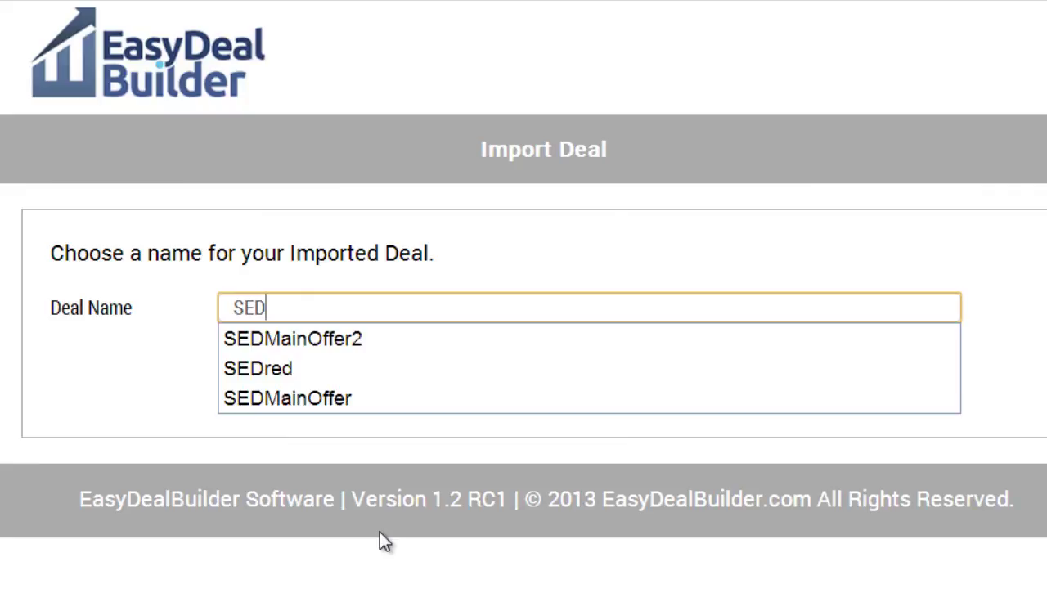
{"action": "type", "text": "-Resel"}
{"action": "key", "text": "BackSpace"}
{"action": "key", "text": "BackSpace"}
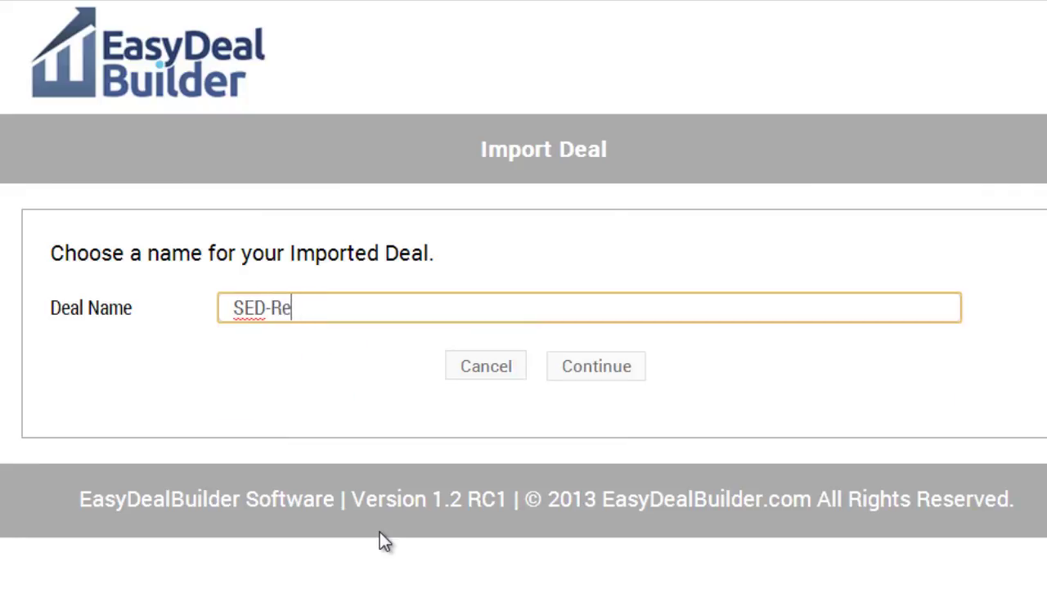
{"action": "key", "text": "BackSpace"}
{"action": "key", "text": "BackSpace"}
{"action": "key", "text": "BackSpace"}
{"action": "key", "text": "BackSpace"}
{"action": "type", "text": "ResellerOffer"}
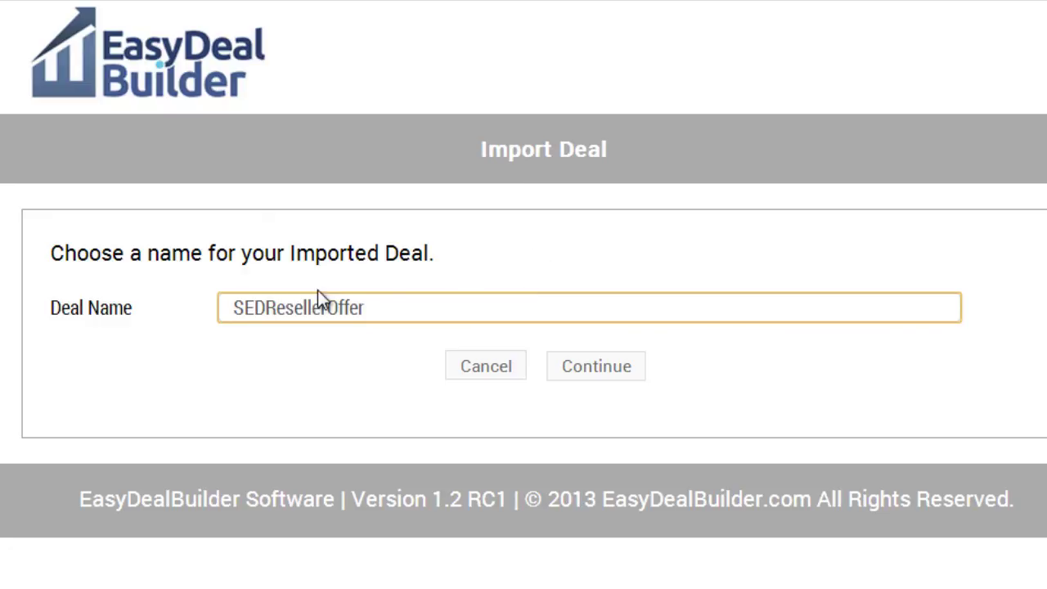
{"action": "double_click", "coordinate": [290, 310]}
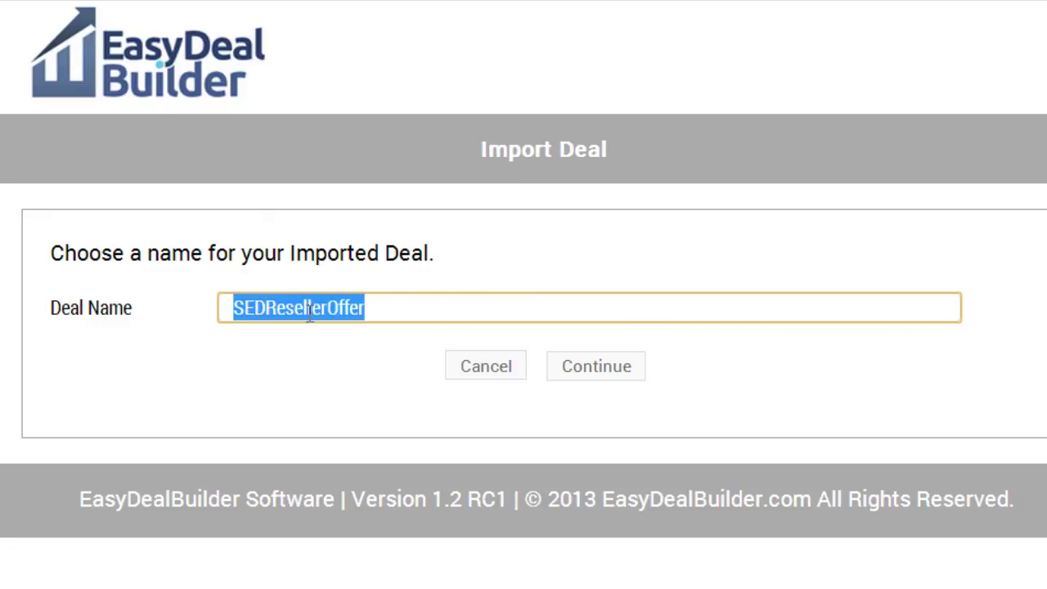
{"action": "left_click", "coordinate": [618, 373]}
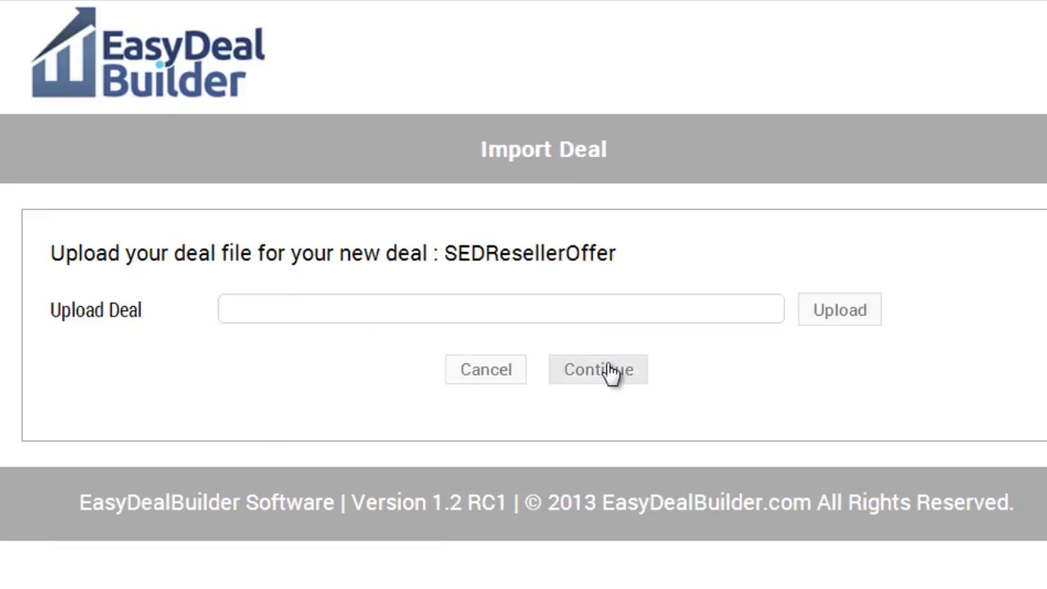
Upload SEDMainOffer2-Export-CustomTYPage.edb from the software script folder as the deal file and complete the import
{"action": "left_click", "coordinate": [850, 313]}
{"action": "left_click", "coordinate": [427, 340]}
{"action": "key", "text": "ctrl+v"}
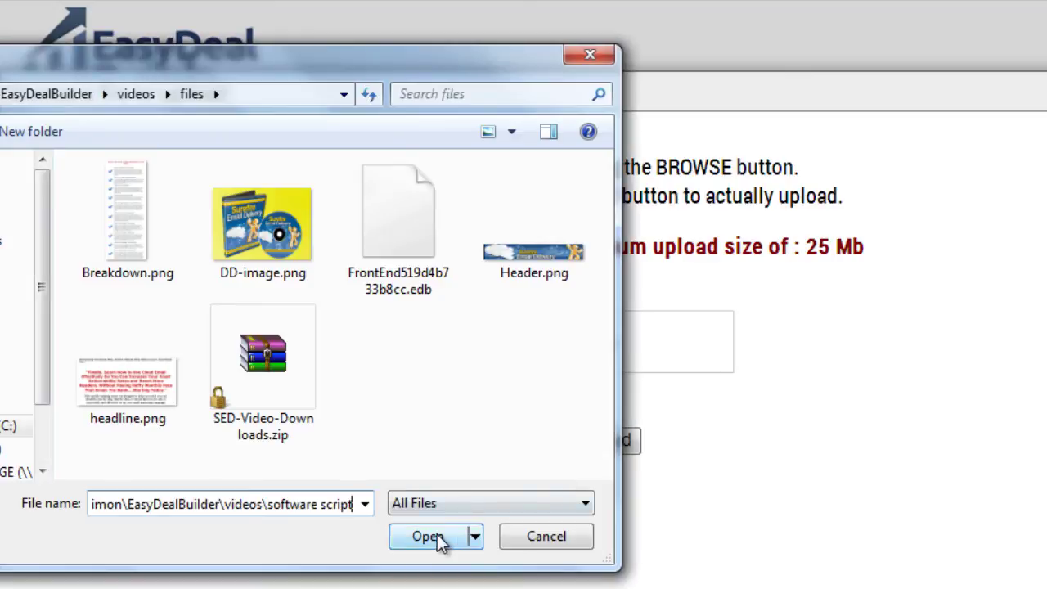
{"action": "left_click", "coordinate": [443, 534]}
{"action": "left_click", "coordinate": [304, 247]}
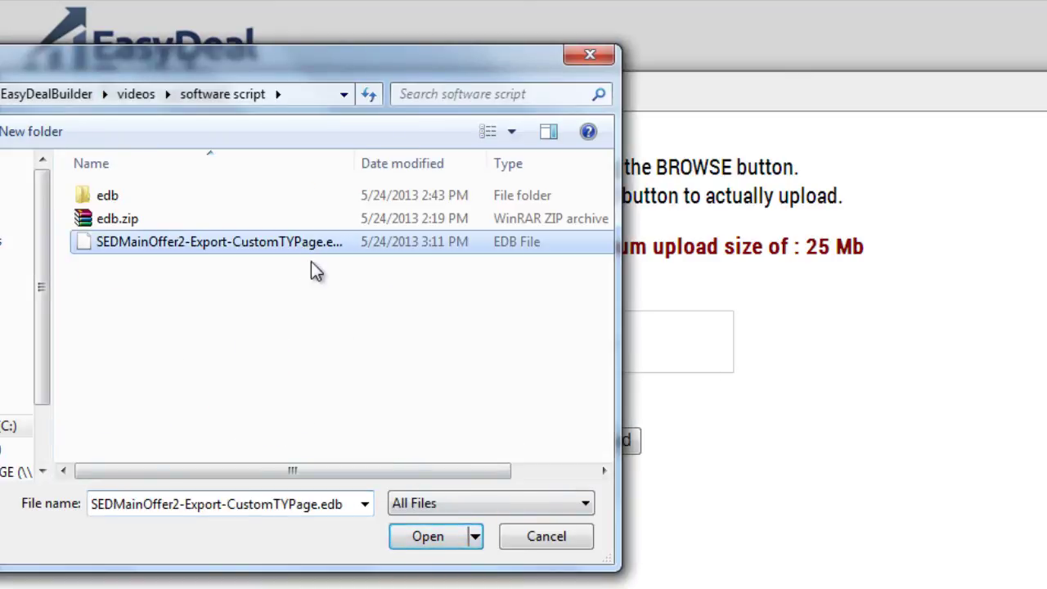
{"action": "left_click", "coordinate": [417, 528]}
{"action": "left_click", "coordinate": [614, 440]}
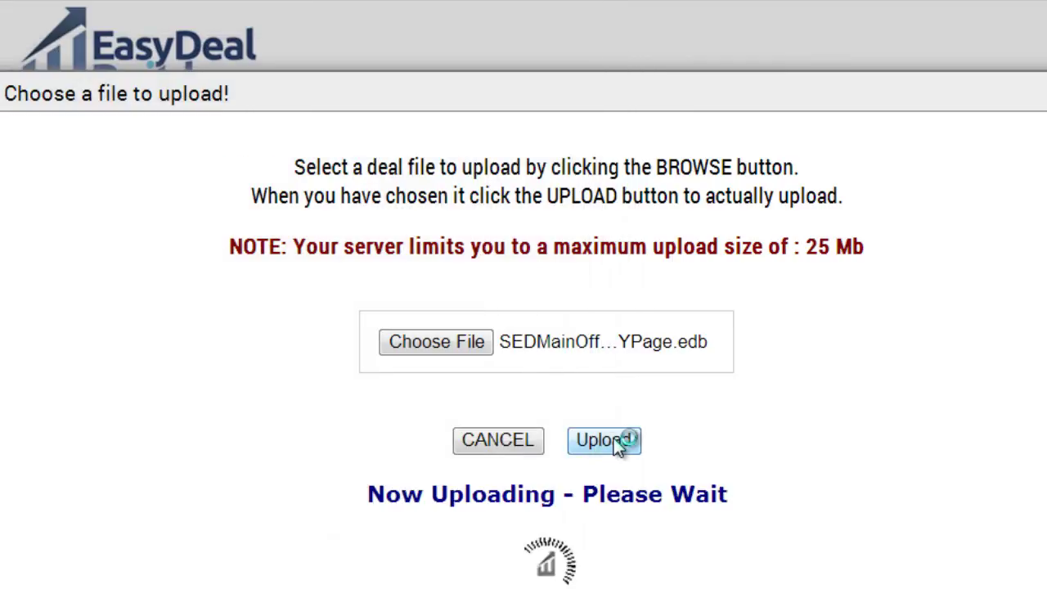
{"action": "left_click", "coordinate": [673, 393]}
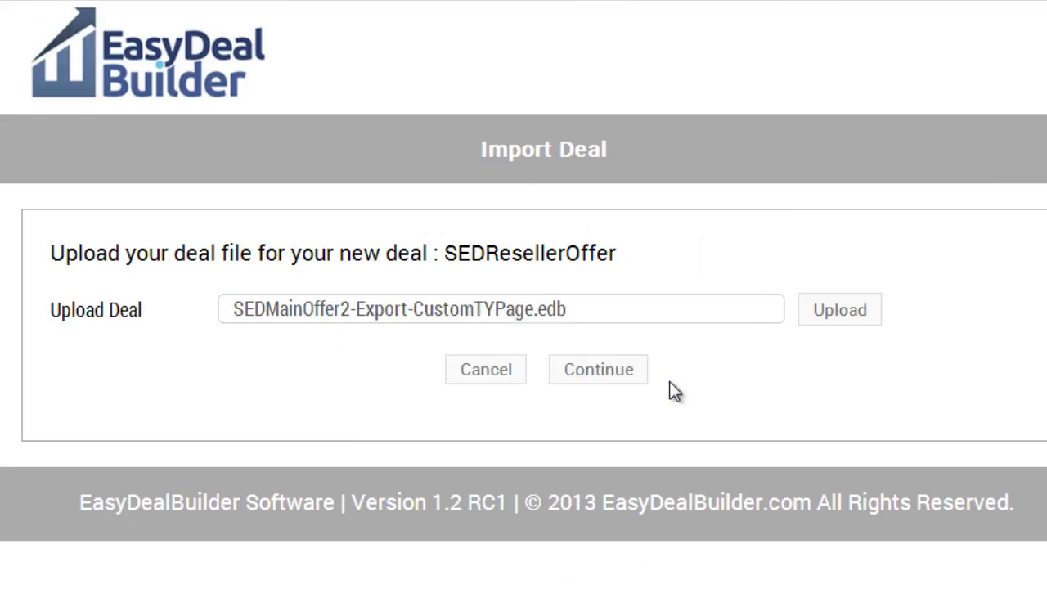
{"action": "left_click", "coordinate": [599, 372]}
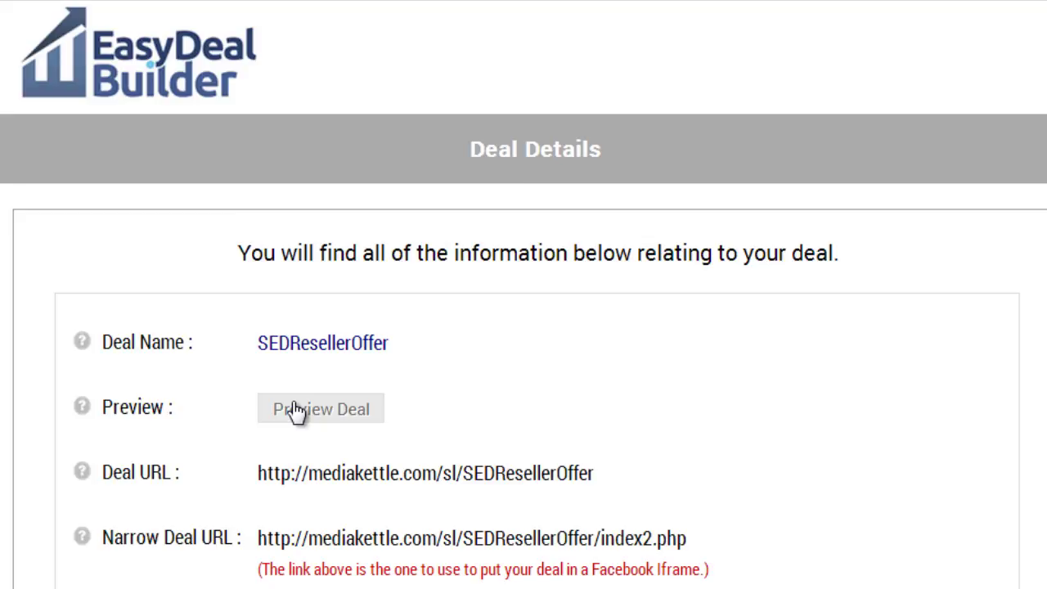
Open the imported SEDResellerOffer deal for editing and go through its general and SEO settings
{"action": "scroll", "coordinate": [296, 411], "scroll_direction": "down", "scroll_amount": 8}
{"action": "left_click", "coordinate": [404, 561]}
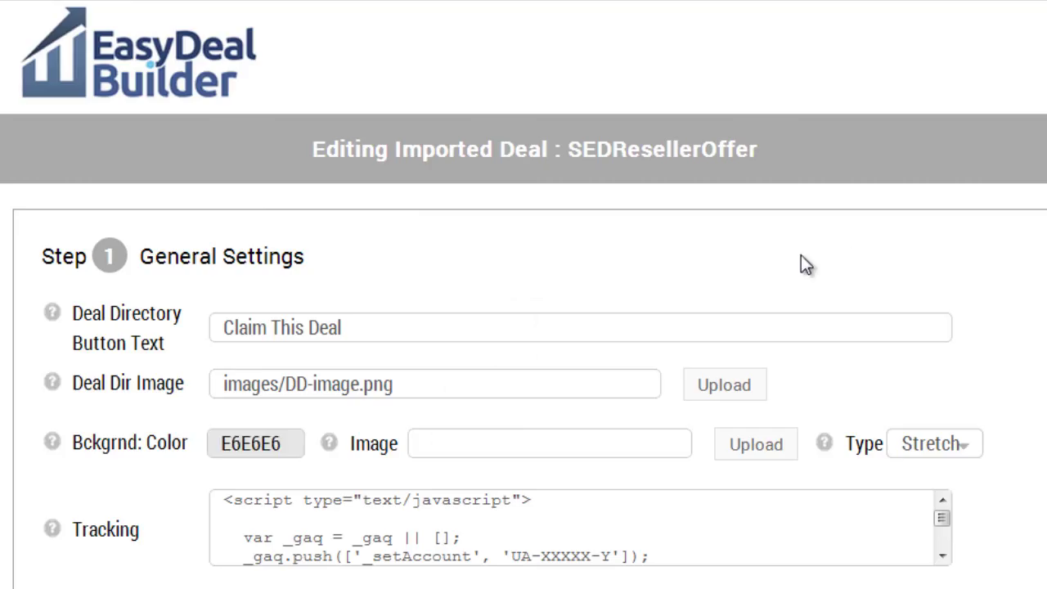
{"action": "scroll", "coordinate": [98, 307], "scroll_direction": "down", "scroll_amount": 12}
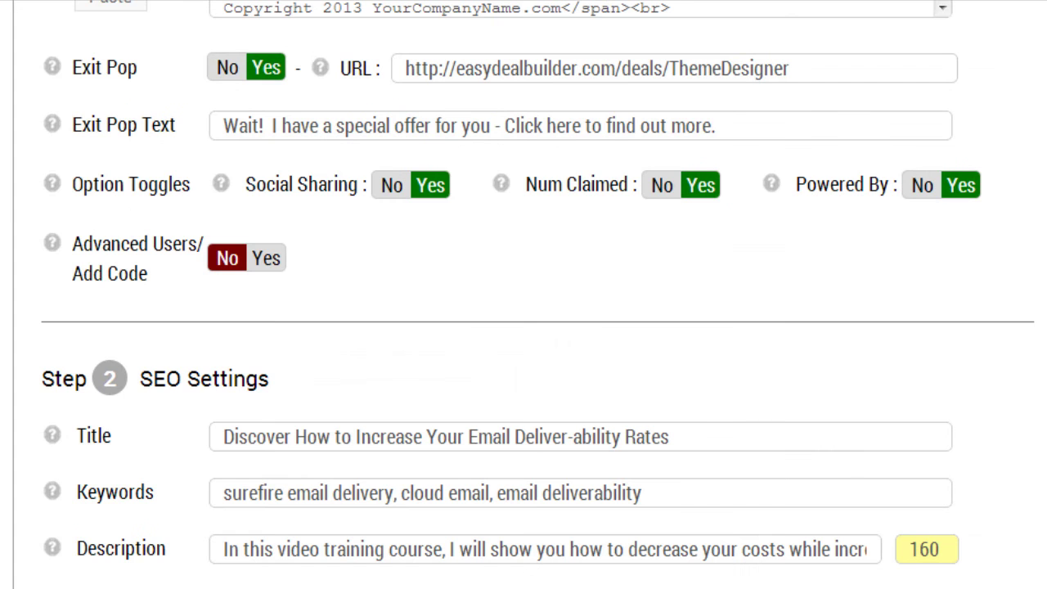
Check the Thank You Page URL in step 5 of the imported deal, and save the deal with a preview
{"action": "scroll", "coordinate": [30, 300], "scroll_direction": "down", "scroll_amount": 20}
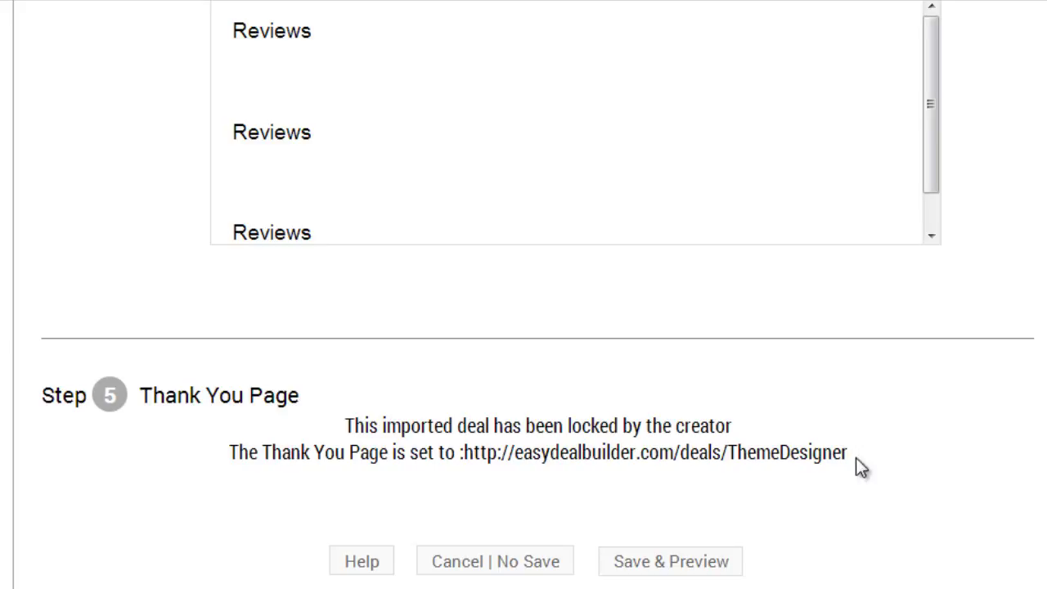
{"action": "left_click_drag", "start_coordinate": [842, 452], "coordinate": [463, 452]}
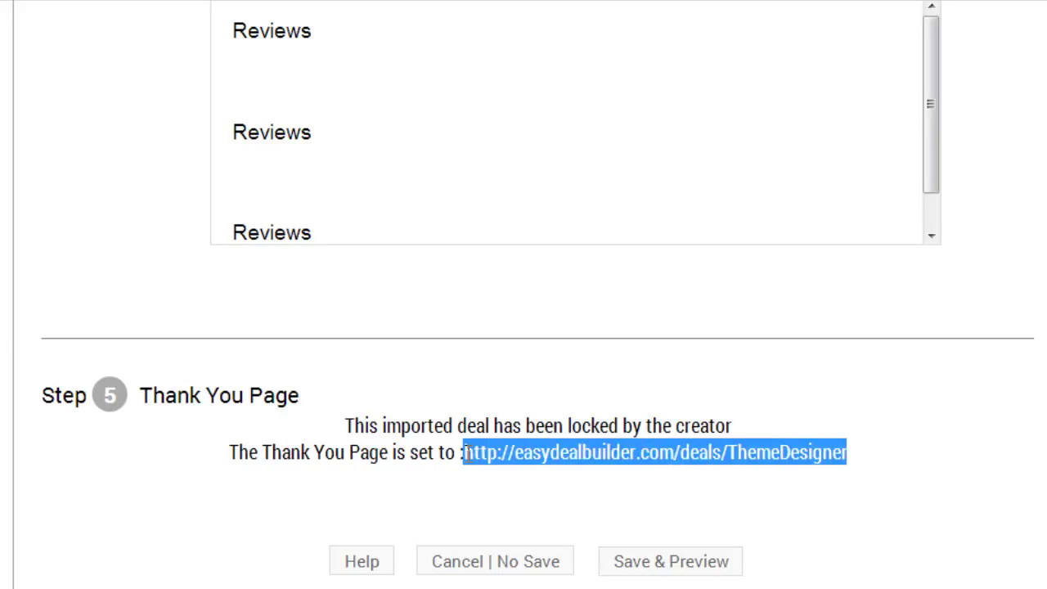
{"action": "left_click", "coordinate": [708, 450]}
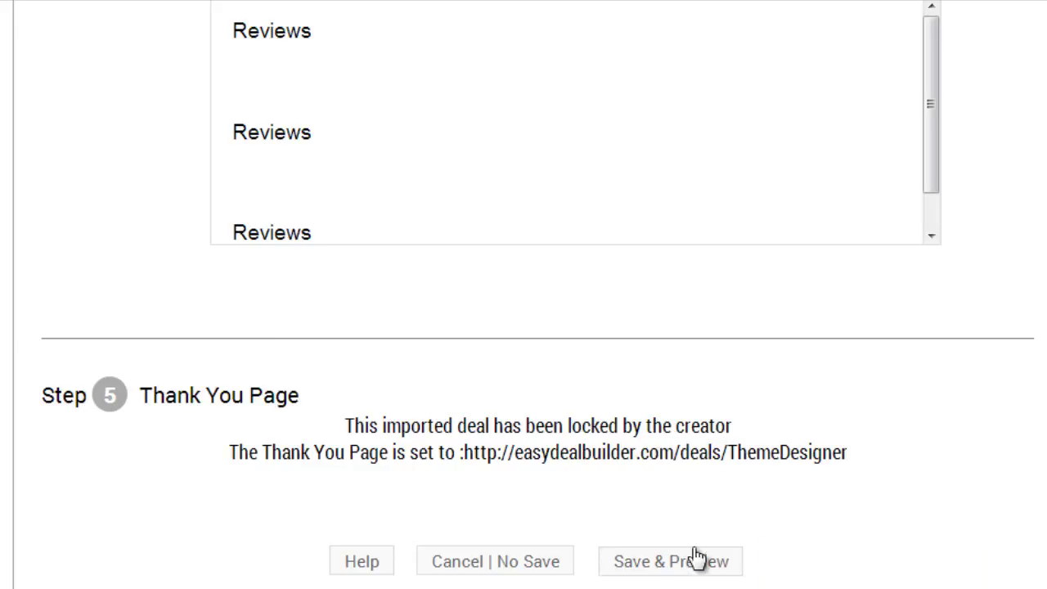
{"action": "left_click", "coordinate": [669, 564]}
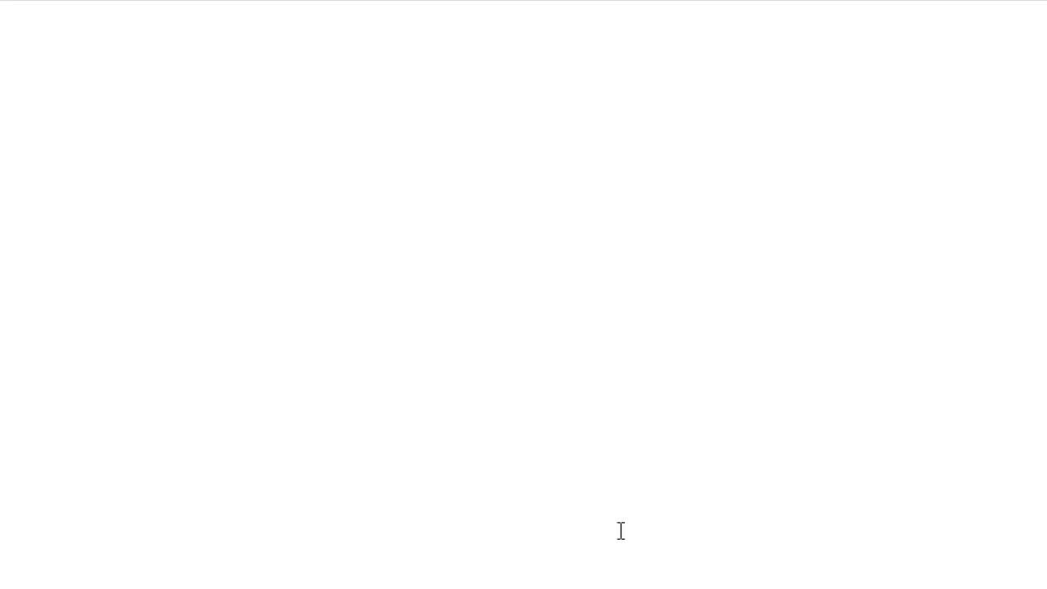
{"action": "left_click", "coordinate": [319, 405]}
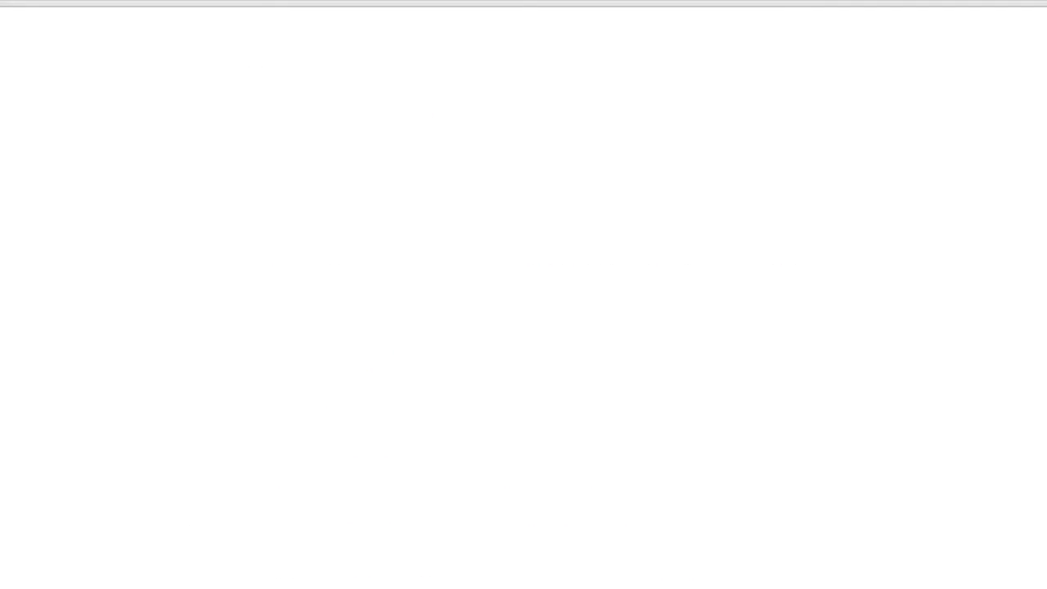
Look over the previewed Surefire Email Delivery deal page, from the header, pricing and countdown to the sharing row and intro text
{"action": "scroll", "coordinate": [505, 376], "scroll_direction": "down", "scroll_amount": 5}
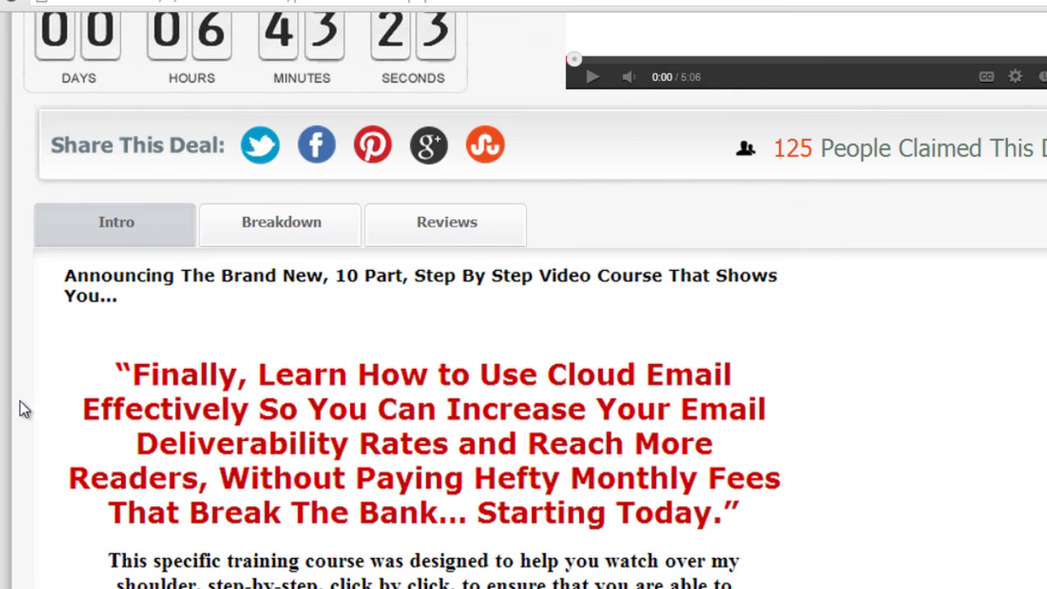
{"action": "scroll", "coordinate": [20, 405], "scroll_direction": "down", "scroll_amount": 2}
{"action": "scroll", "coordinate": [20, 404], "scroll_direction": "up", "scroll_amount": 7}
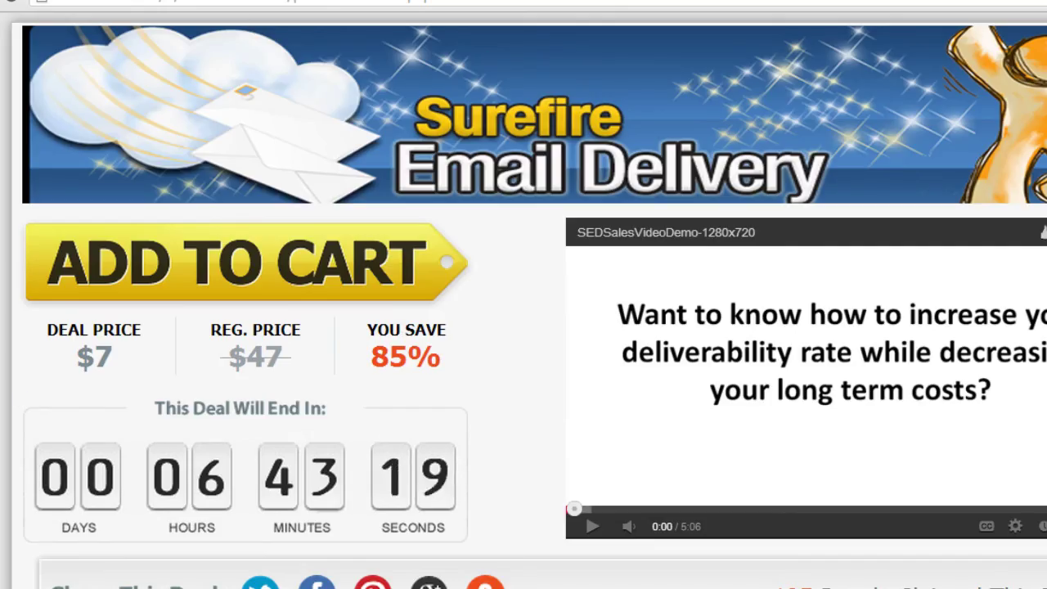
{"action": "key", "text": "ctrl+w"}
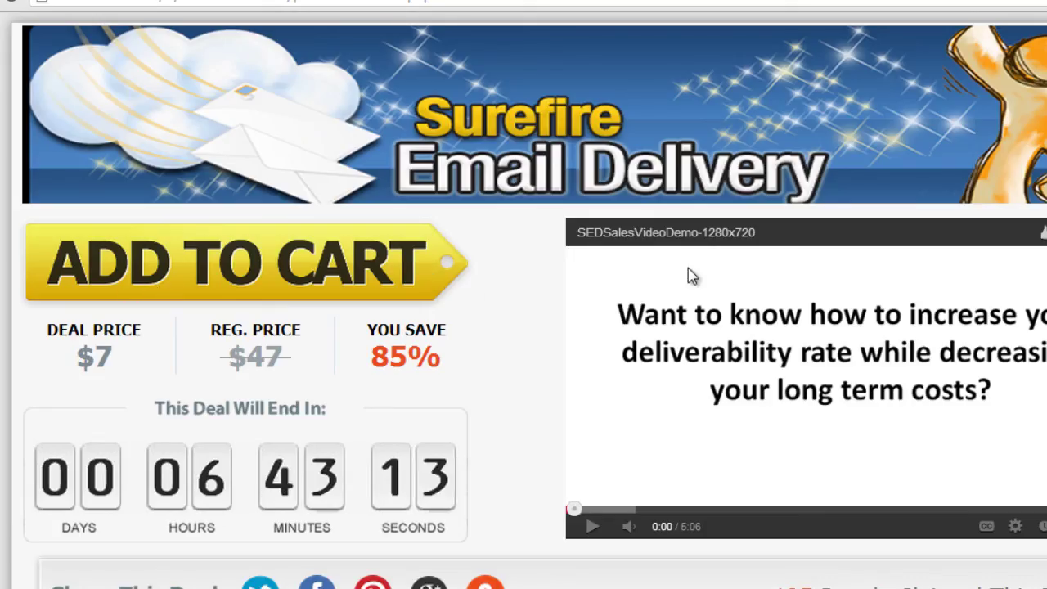
{"action": "scroll", "coordinate": [548, 412], "scroll_direction": "down", "scroll_amount": 4}
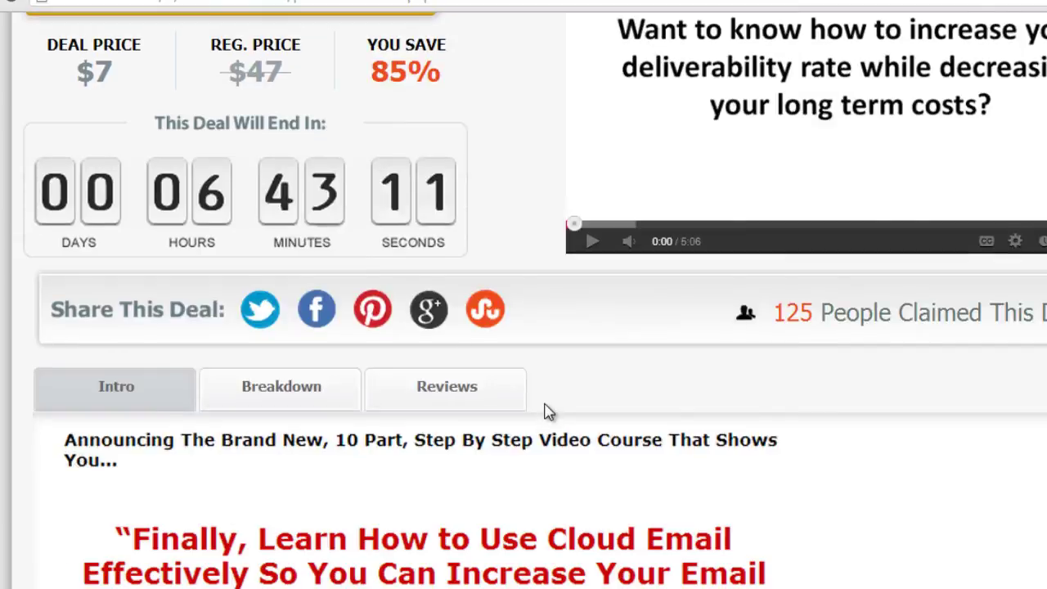
{"action": "scroll", "coordinate": [548, 412], "scroll_direction": "up", "scroll_amount": 3}
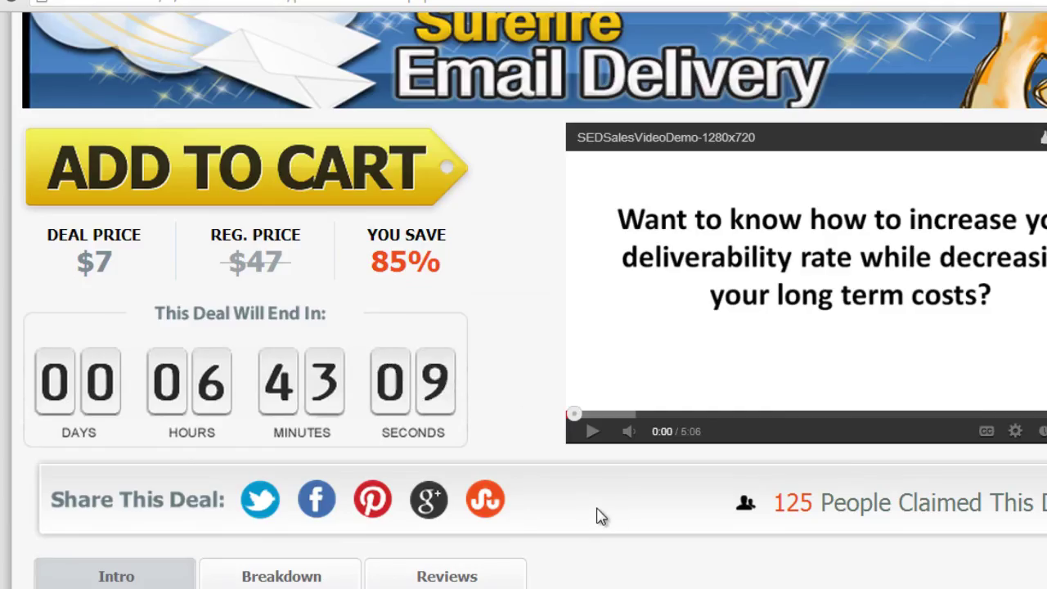
{"action": "scroll", "coordinate": [602, 511], "scroll_direction": "down", "scroll_amount": 2}
{"action": "scroll", "coordinate": [603, 503], "scroll_direction": "up", "scroll_amount": 3}
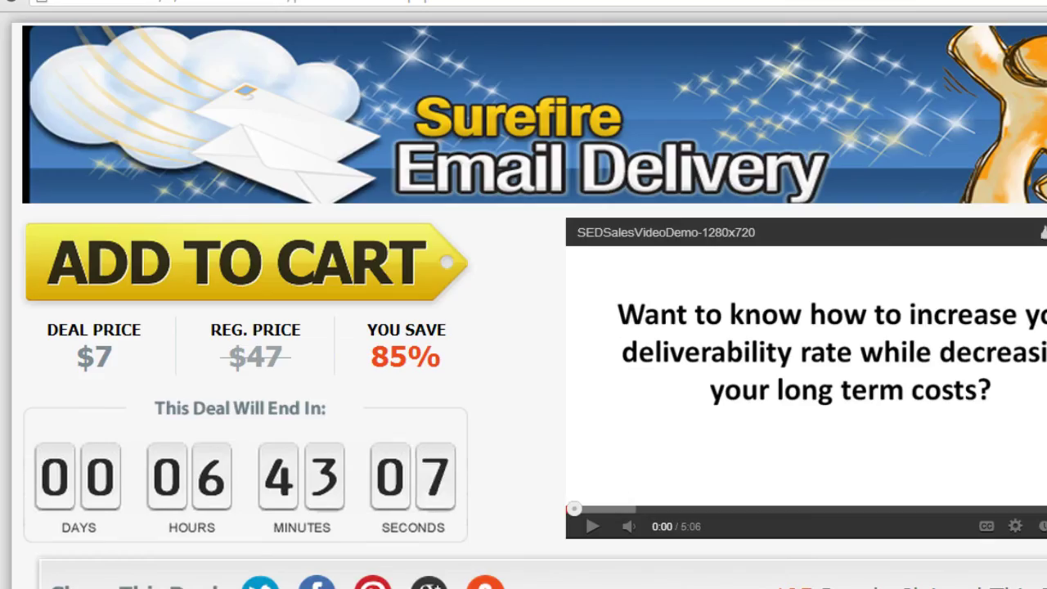